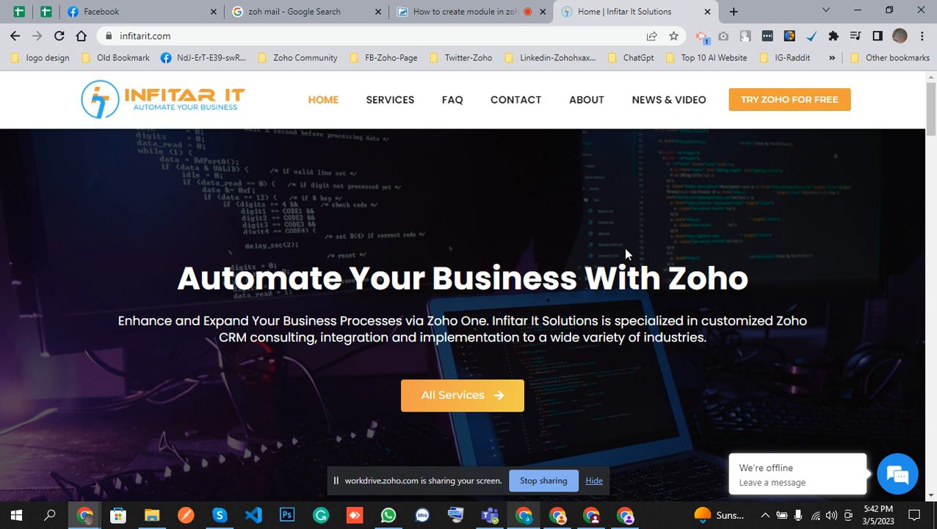
# Step: Open crm.zoho.com in a new browser tab
pyautogui.click(732, 12)
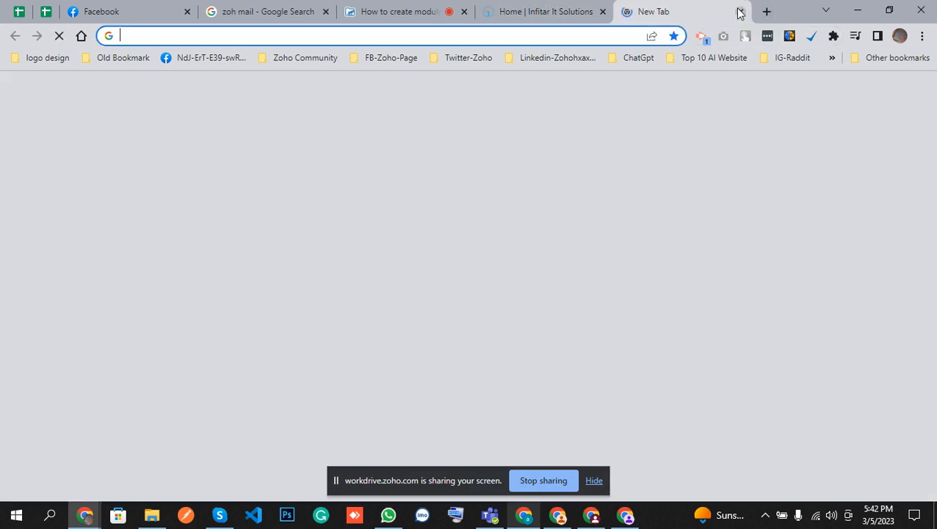
pyautogui.write('crm')
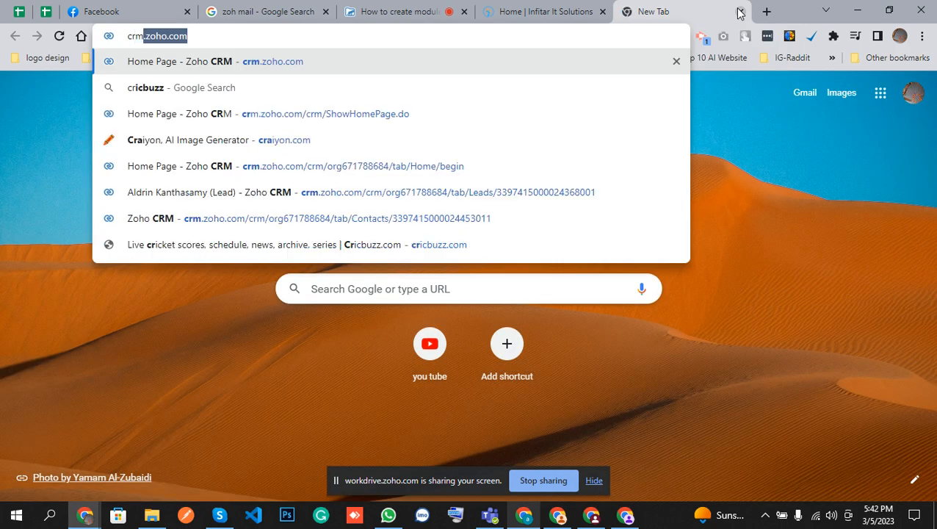
pyautogui.write('.zoho')
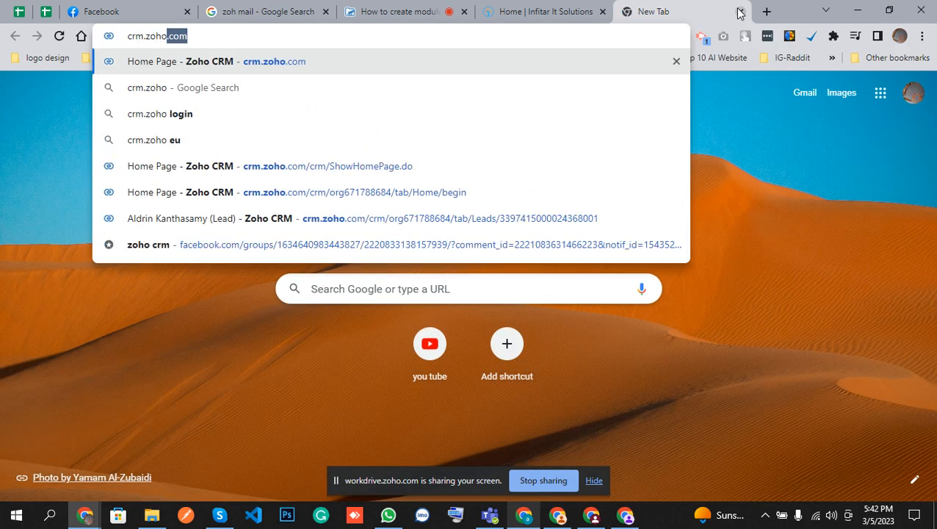
pyautogui.write('.com')
pyautogui.press('Return')
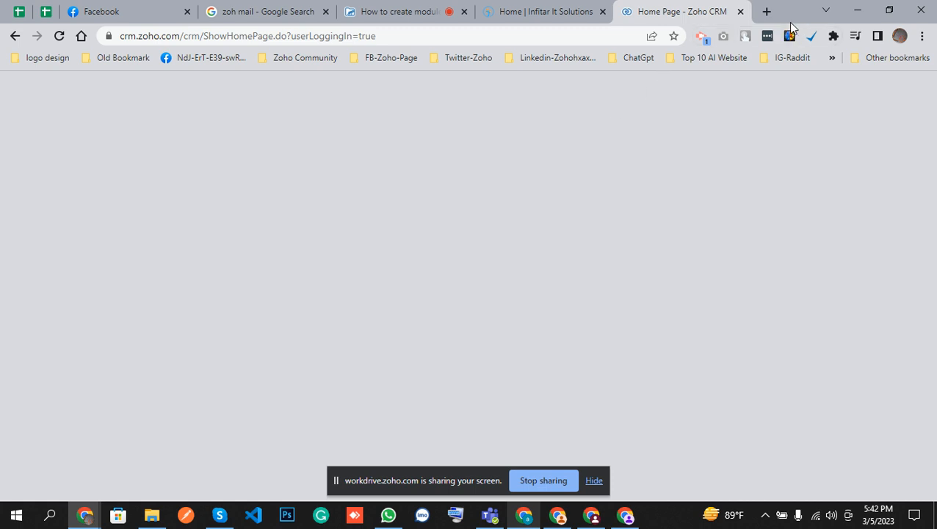
# Step: Load the Zoho CRM site in a second new browser tab and bring that tab forward
pyautogui.click(765, 12)
pyautogui.write('crm')
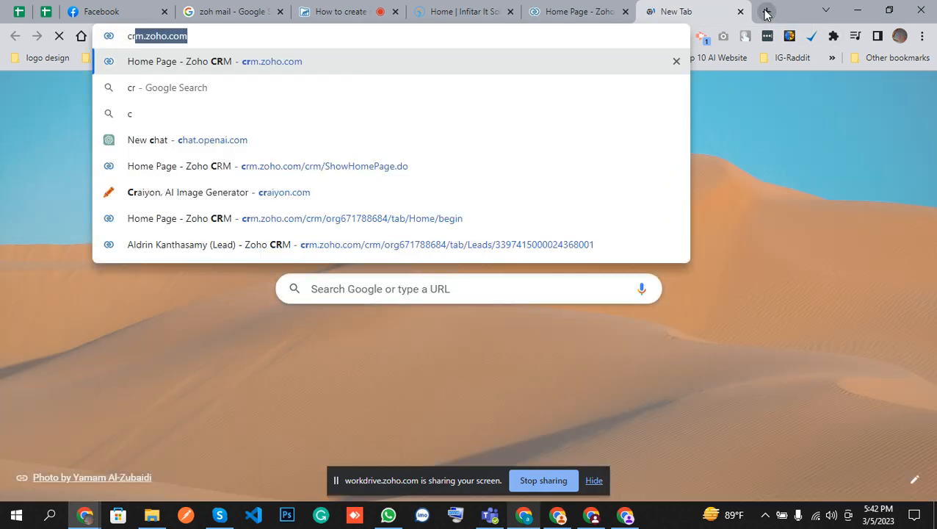
pyautogui.press('Return')
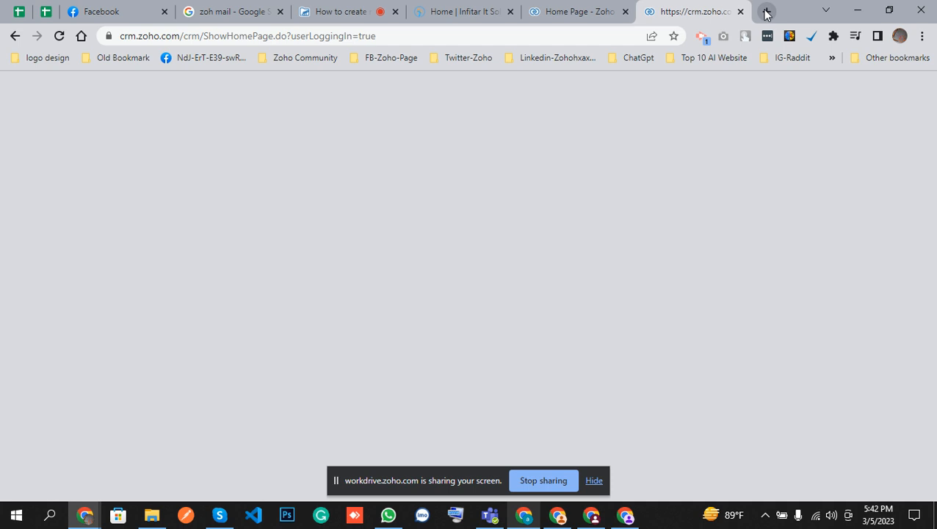
pyautogui.click(577, 5)
pyautogui.click(679, 7)
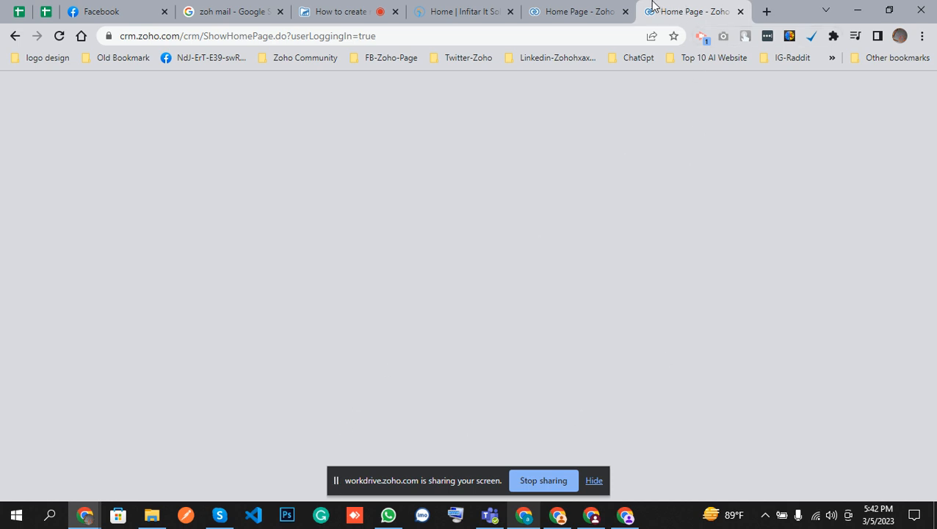
pyautogui.click(335, 9)
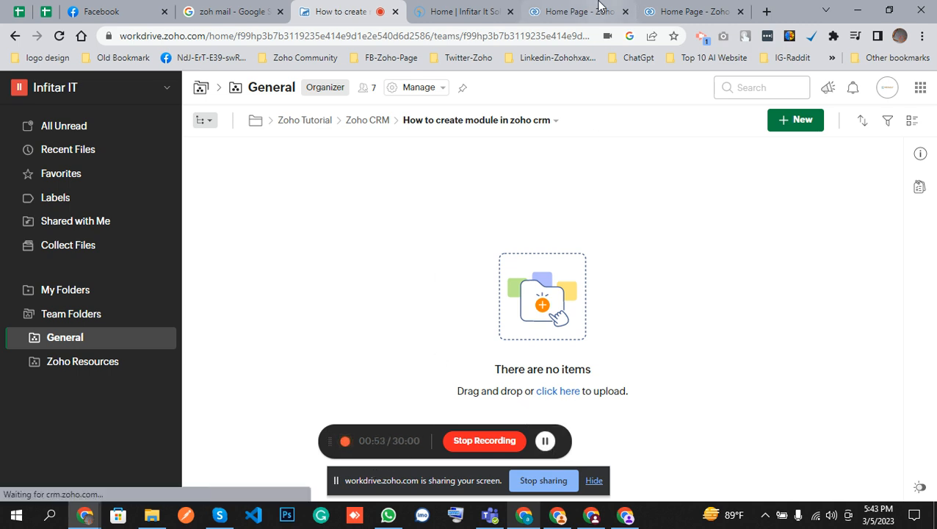
pyautogui.click(718, 8)
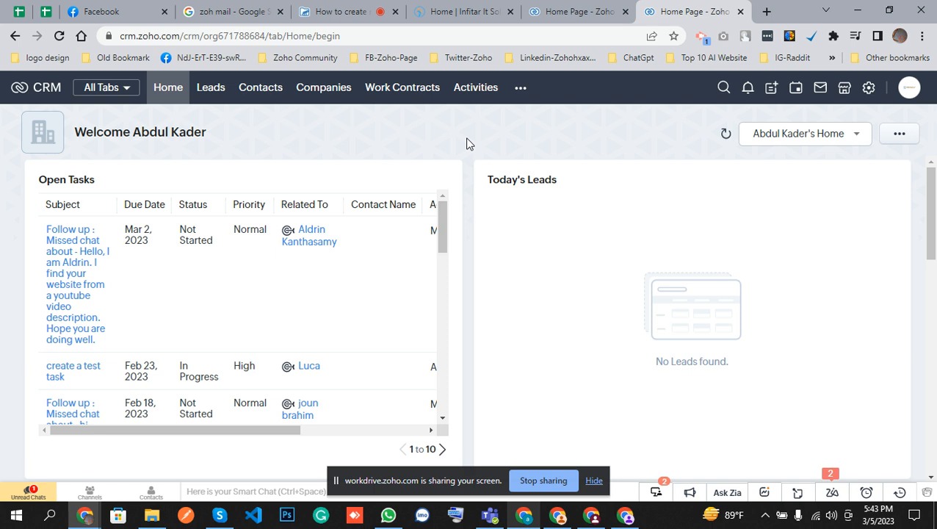
# Step: Open the Leads module and look through its list of records
pyautogui.click(210, 86)
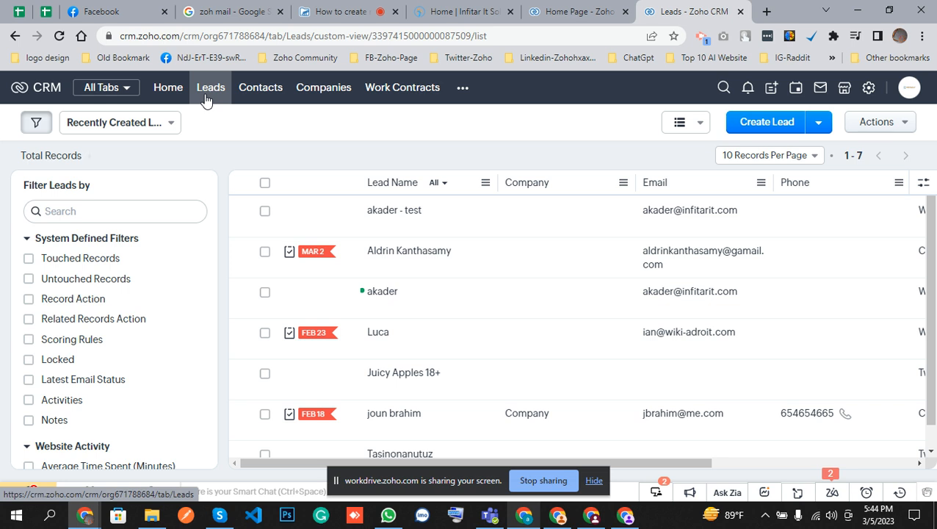
pyautogui.scroll(-2, 438, 358)
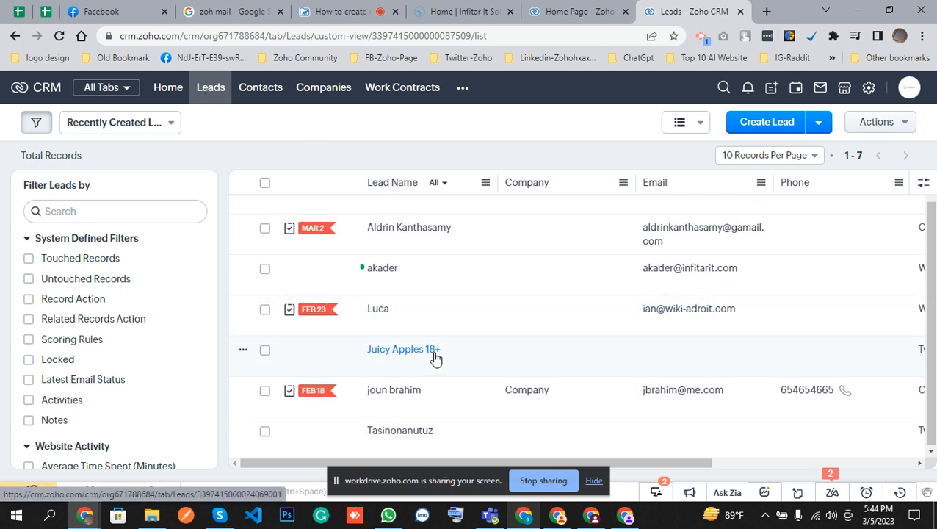
pyautogui.scroll(2, 438, 358)
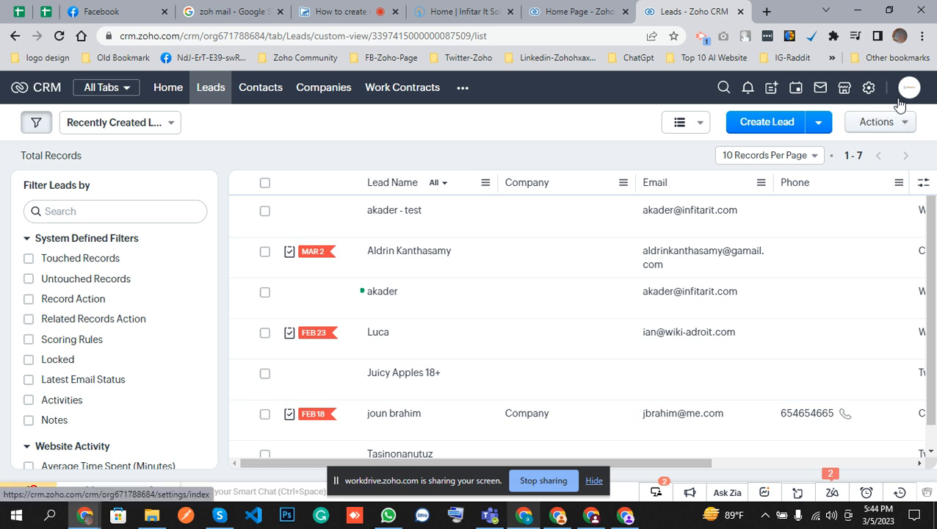
# Step: Open Modules and Fields in the CRM setup and start a new module
pyautogui.click(870, 90)
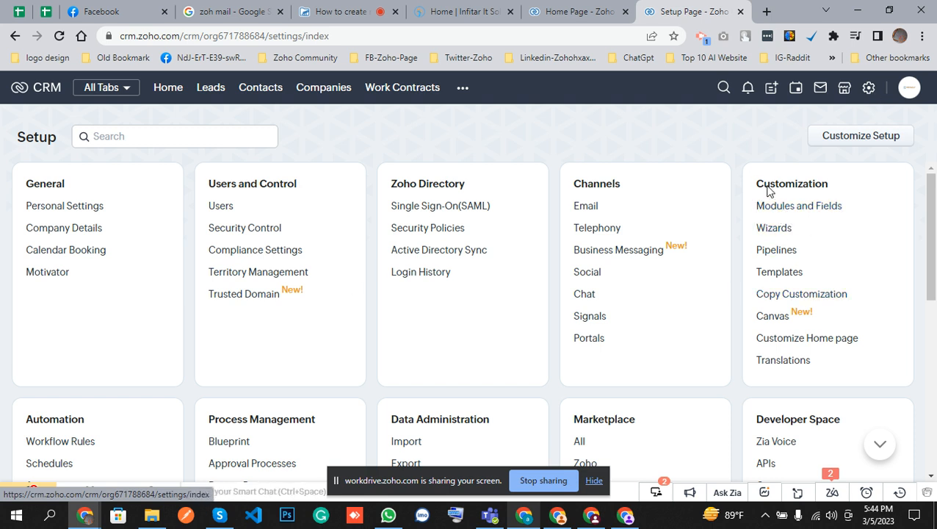
pyautogui.click(810, 213)
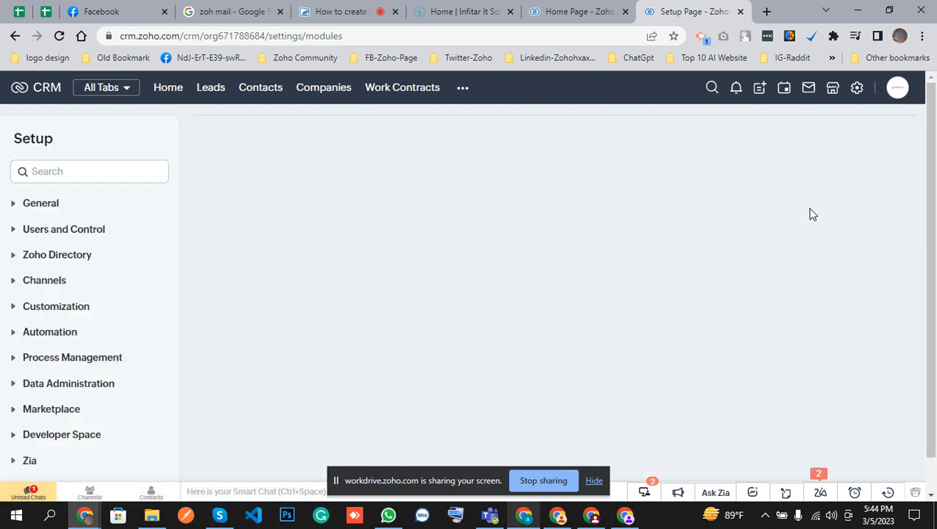
pyautogui.rightClick(446, 259)
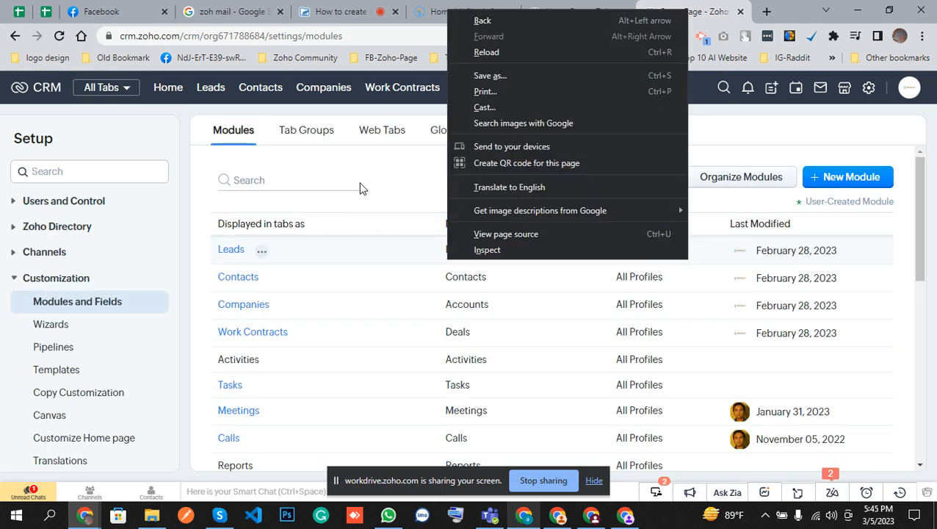
pyautogui.click(360, 177)
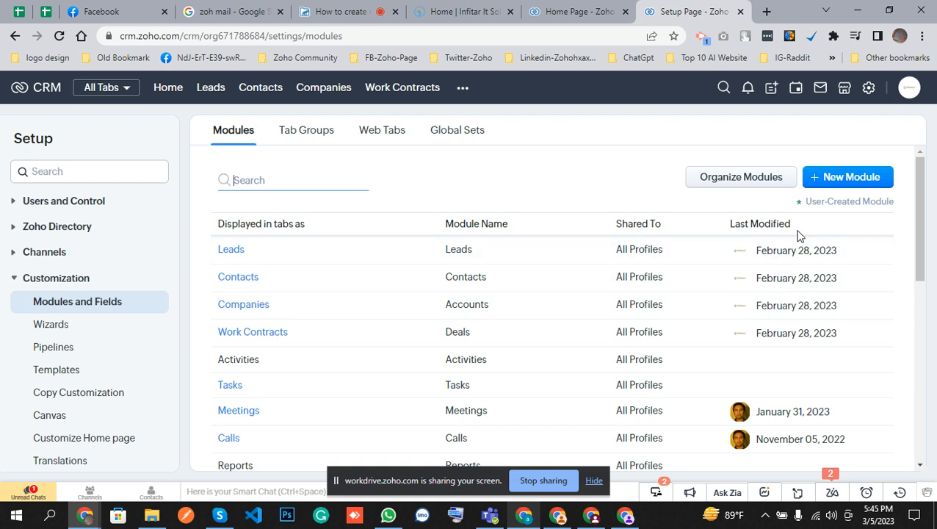
pyautogui.click(839, 182)
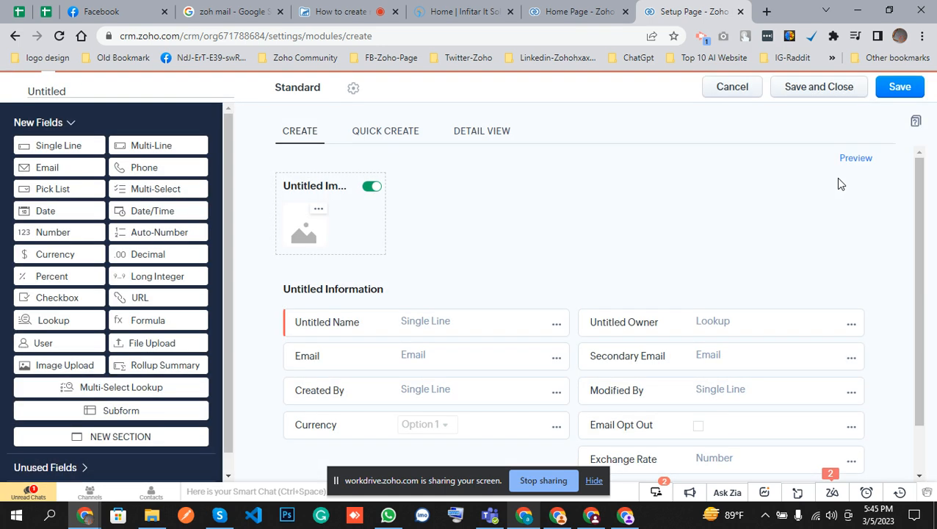
# Step: Name the new module Donations in the plural form and Donation in the singular form
pyautogui.click(146, 91)
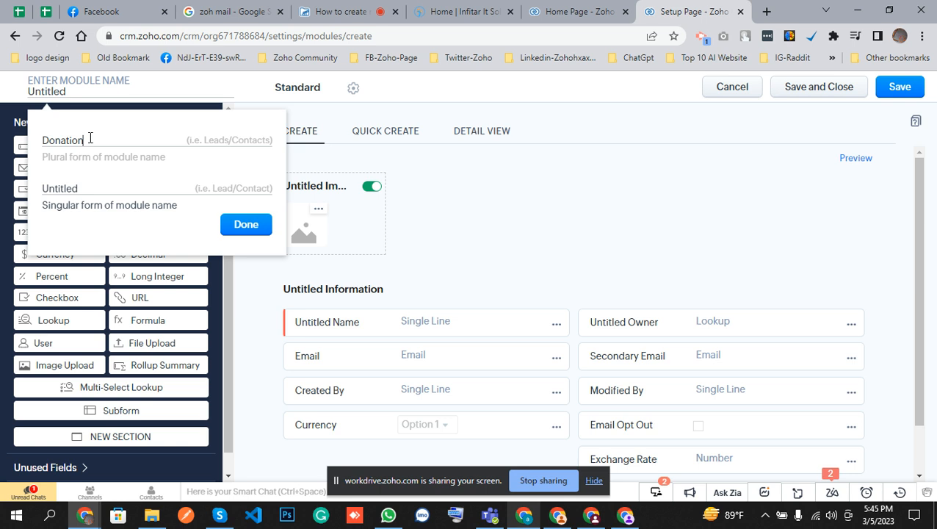
pyautogui.write('Donations')
pyautogui.moveTo(95, 142); pyautogui.dragTo(36, 144)
pyautogui.moveTo(104, 192); pyautogui.dragTo(49, 190)
pyautogui.click(96, 190)
pyautogui.press('BackSpace')
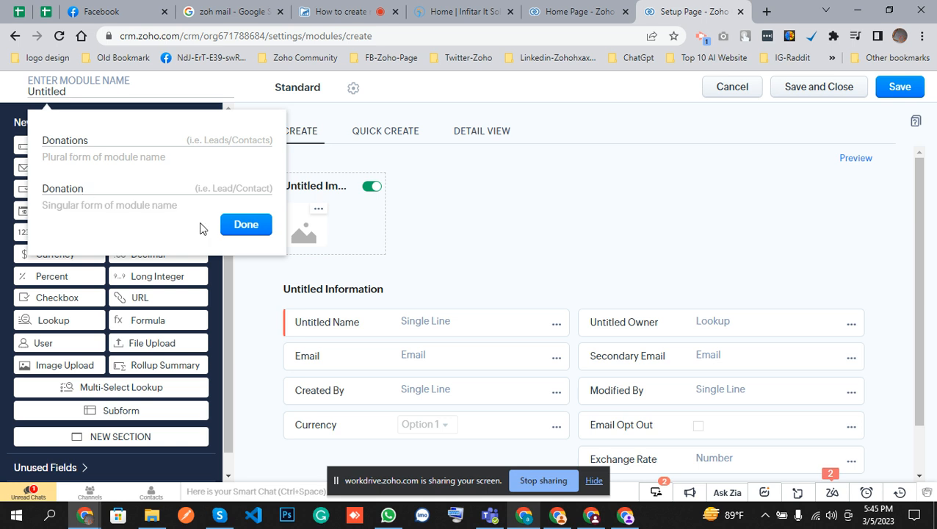
pyautogui.click(235, 229)
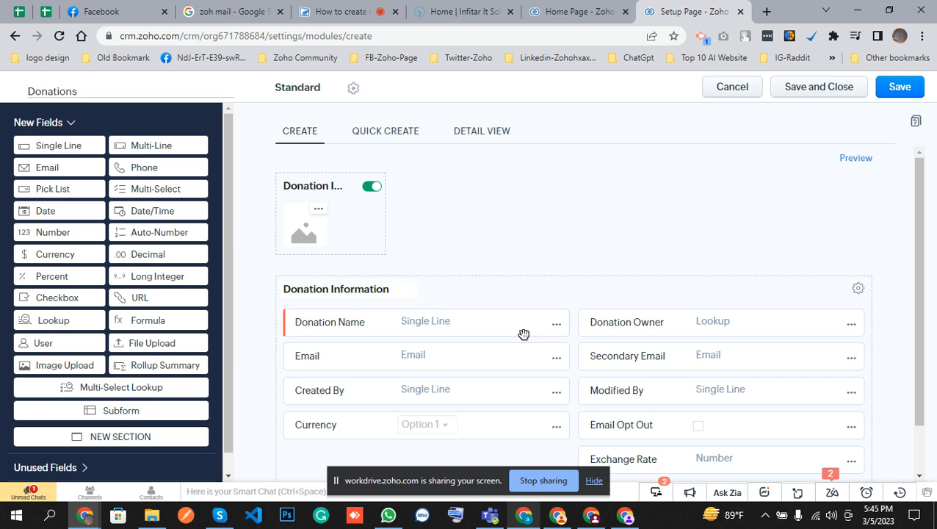
# Step: Save the Donations module with access for the Administrator, Standard and Sales profiles
pyautogui.scroll(-2, 523, 334)
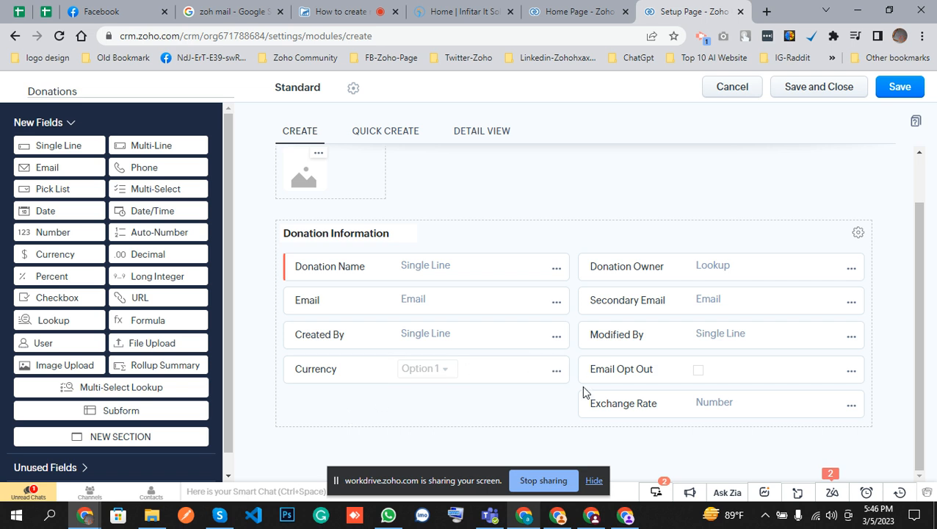
pyautogui.doubleClick(302, 88)
pyautogui.click(896, 88)
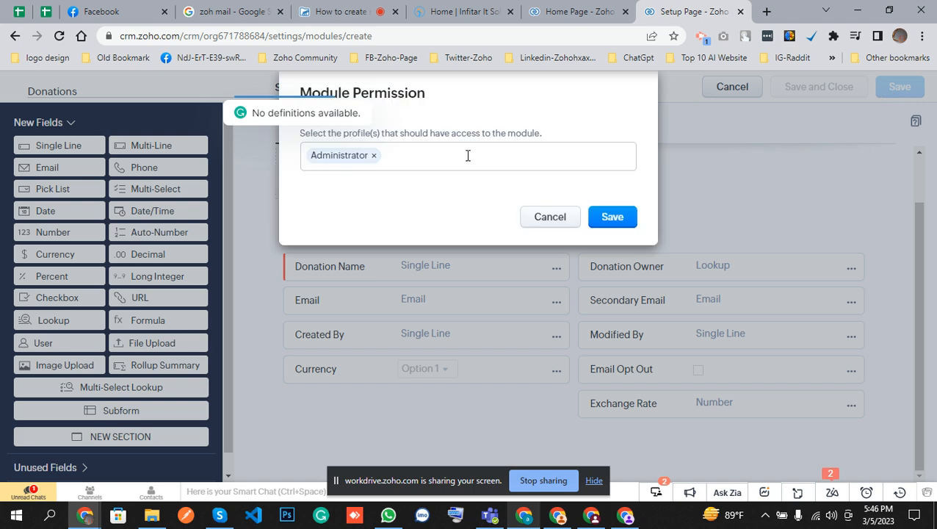
pyautogui.click(467, 156)
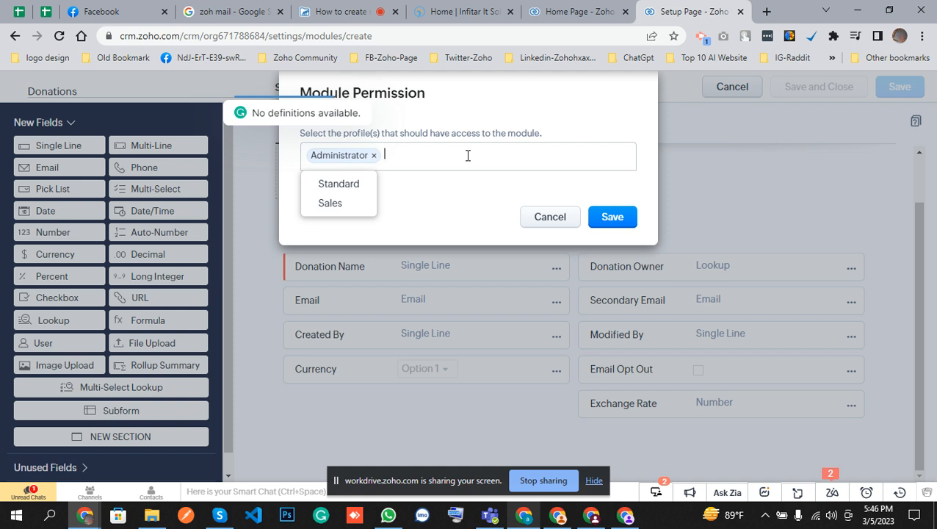
pyautogui.click(352, 191)
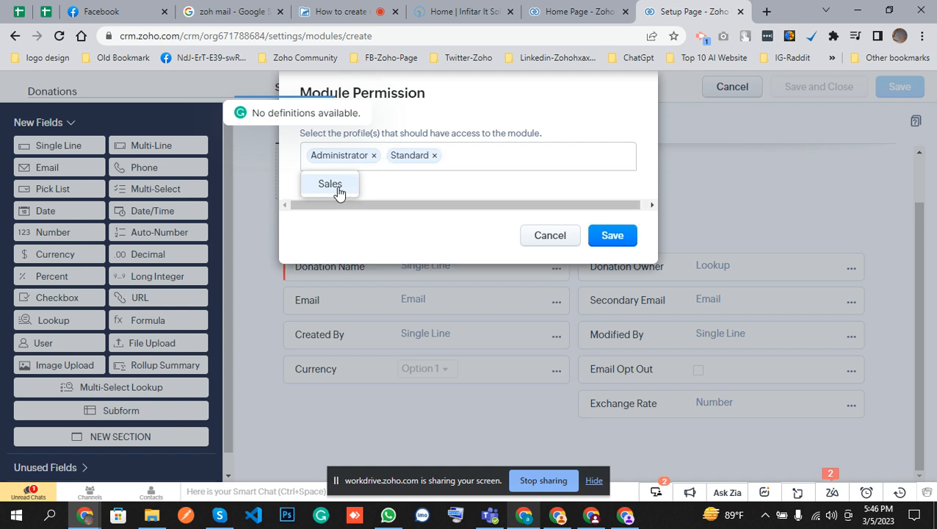
pyautogui.click(336, 184)
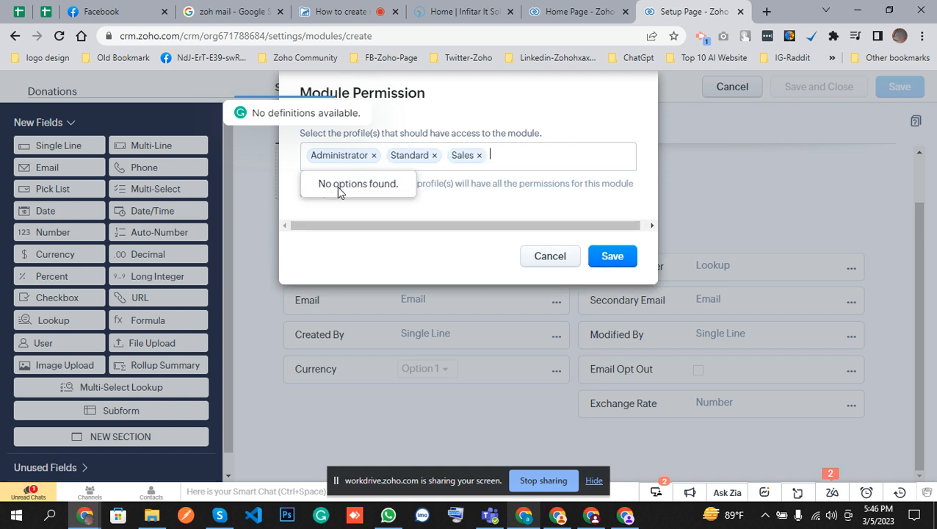
pyautogui.click(609, 261)
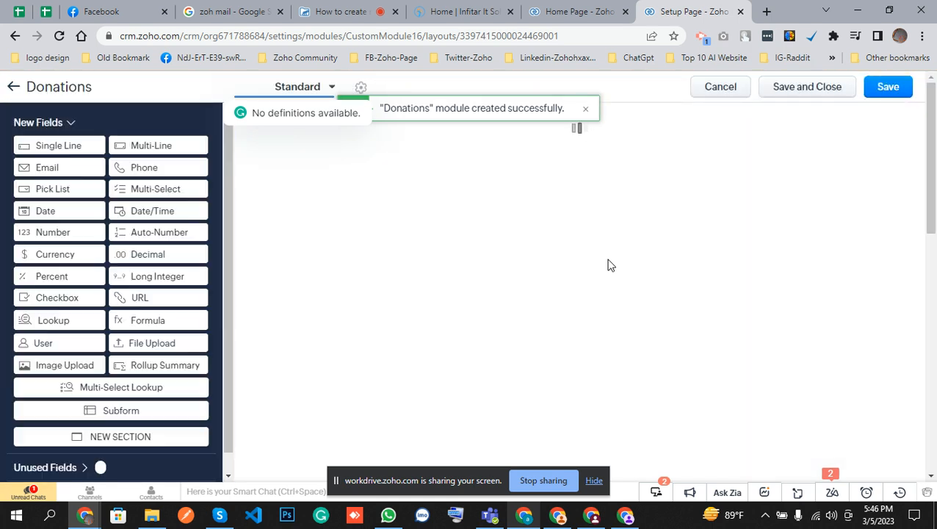
# Step: Exit the Donations layout editor and reload the module's layouts page
pyautogui.click(587, 109)
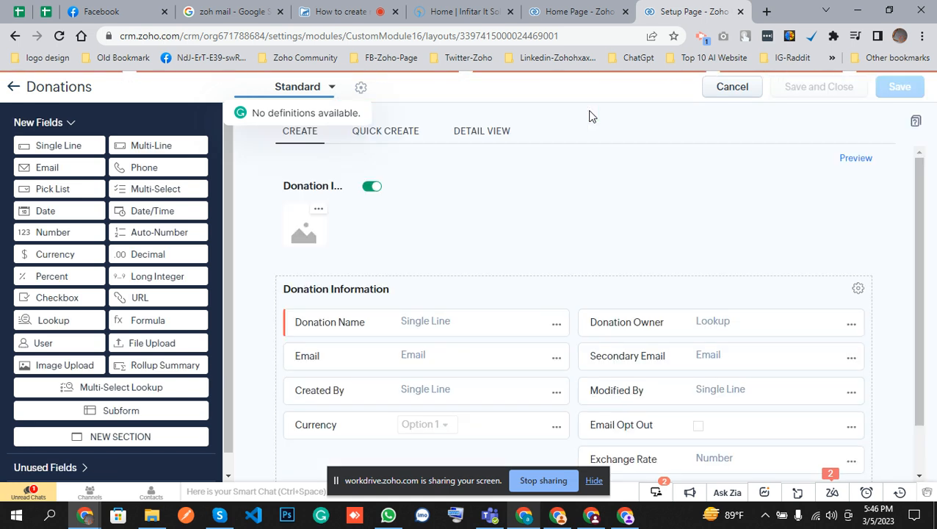
pyautogui.click(725, 89)
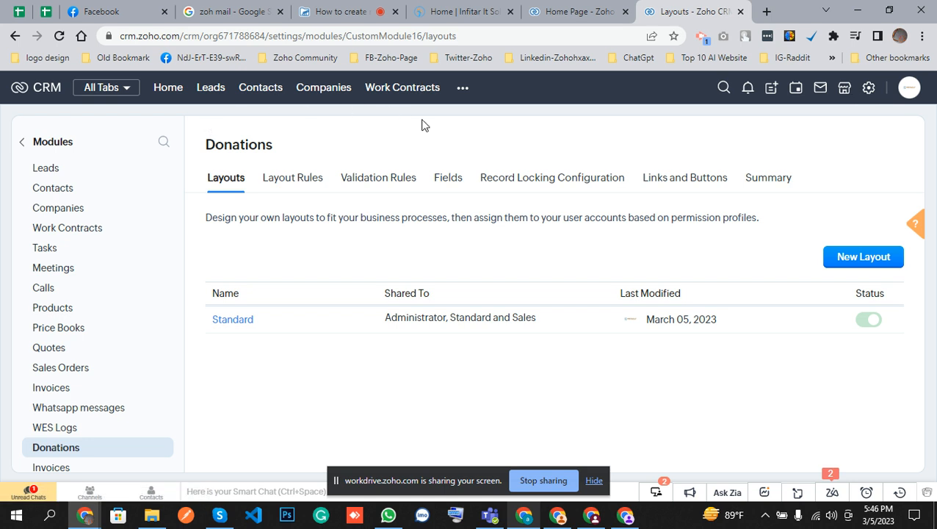
pyautogui.click(61, 36)
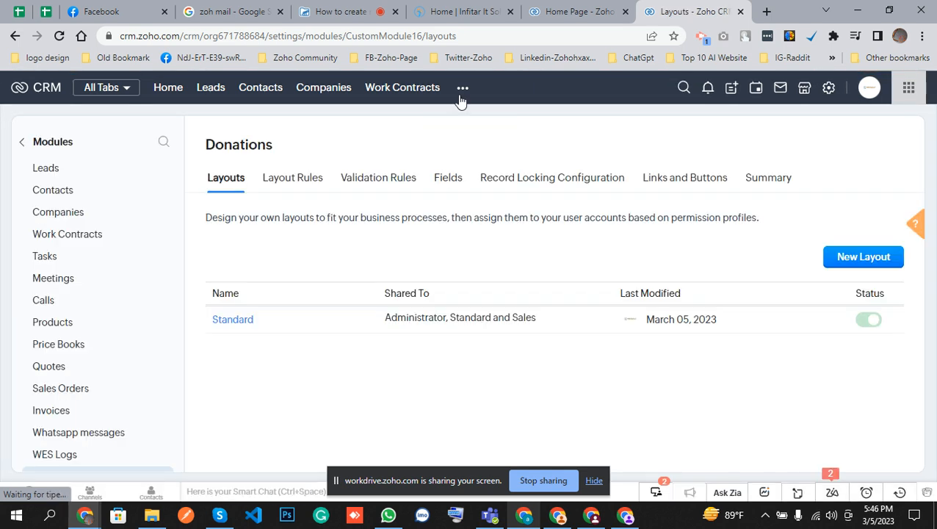
# Step: Open the Donations module from the other modules and start creating a donation record
pyautogui.click(462, 94)
pyautogui.scroll(-2, 510, 233)
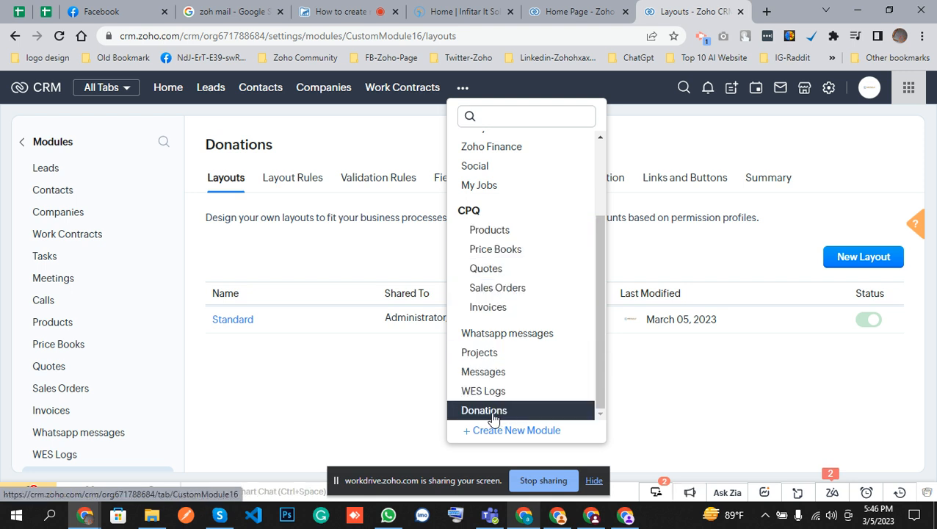
pyautogui.click(485, 411)
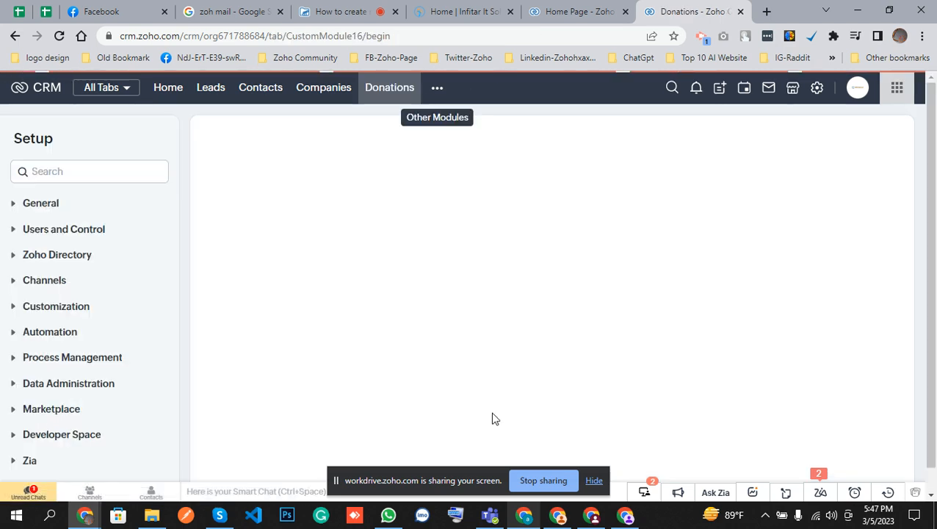
pyautogui.click(442, 282)
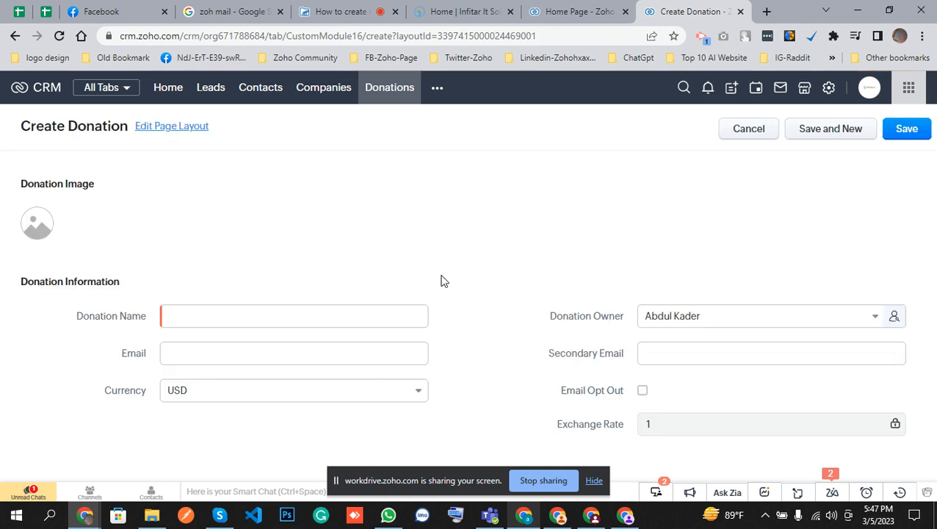
# Step: Set the donation name to "Fund raising for african hungers"
pyautogui.click(251, 315)
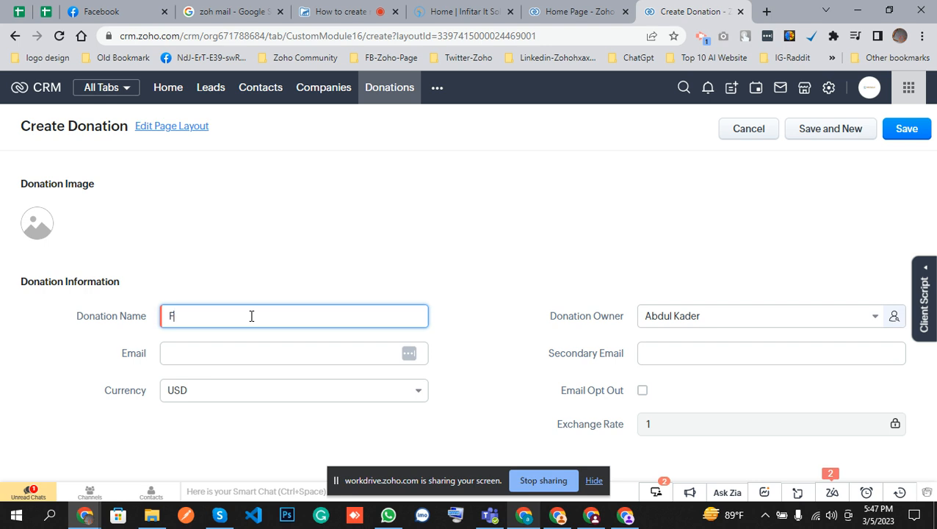
pyautogui.write('Fund rra')
pyautogui.press('BackSpace')
pyautogui.write('ng')
pyautogui.write('for african hungers')
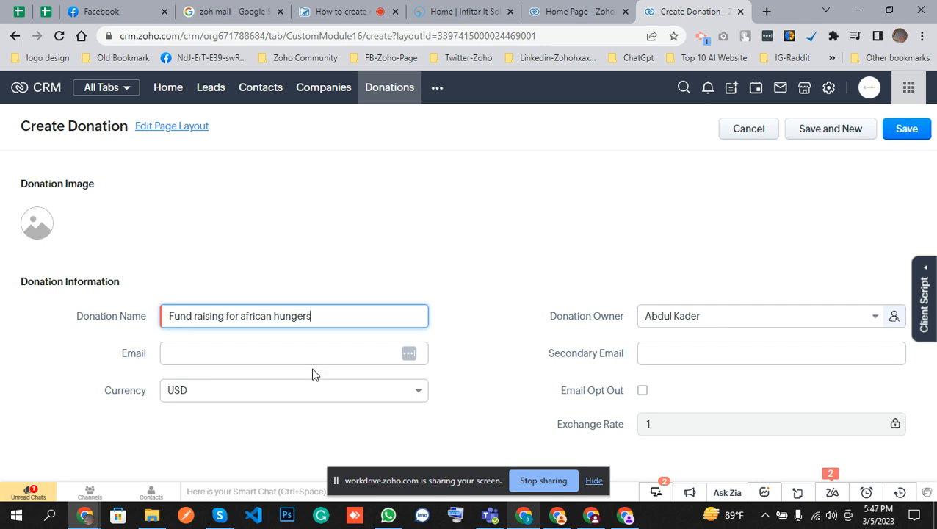
# Step: Fill in the donation's email addresses from the saved suggestion and enable Email Opt Out
pyautogui.click(251, 354)
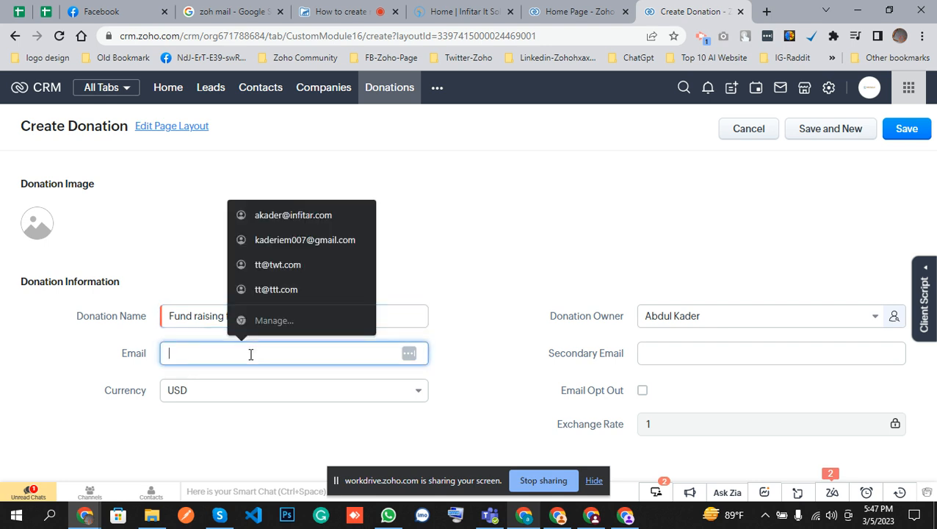
pyautogui.click(303, 218)
pyautogui.click(642, 392)
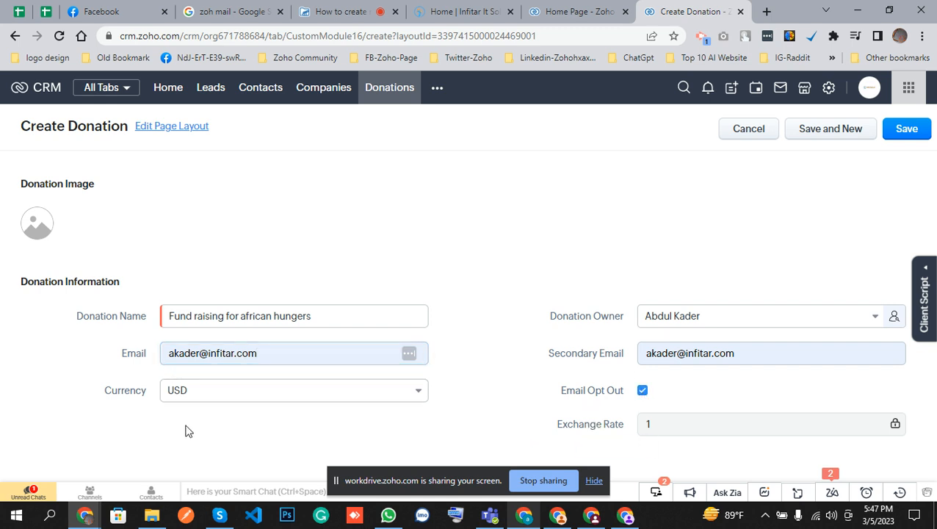
# Step: Save the donation record, review its details and return to the Donations list
pyautogui.click(911, 134)
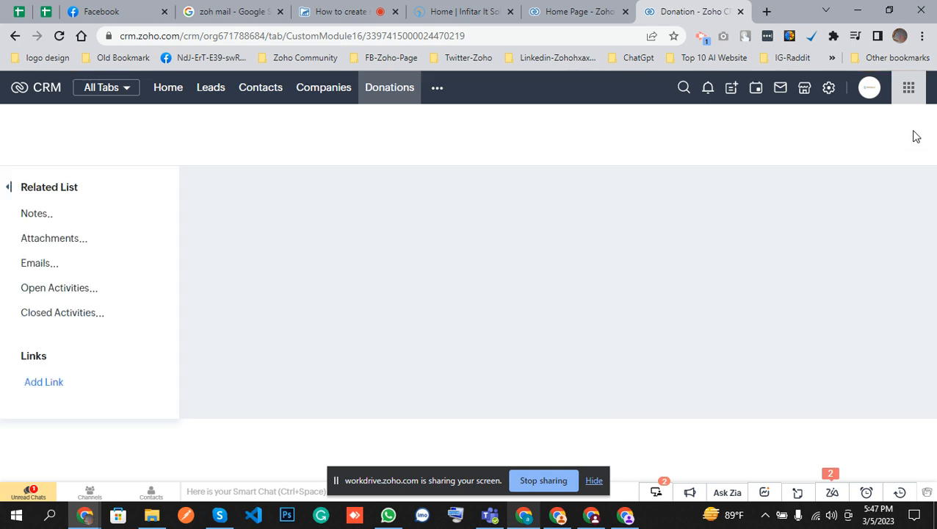
pyautogui.scroll(-3, 427, 143)
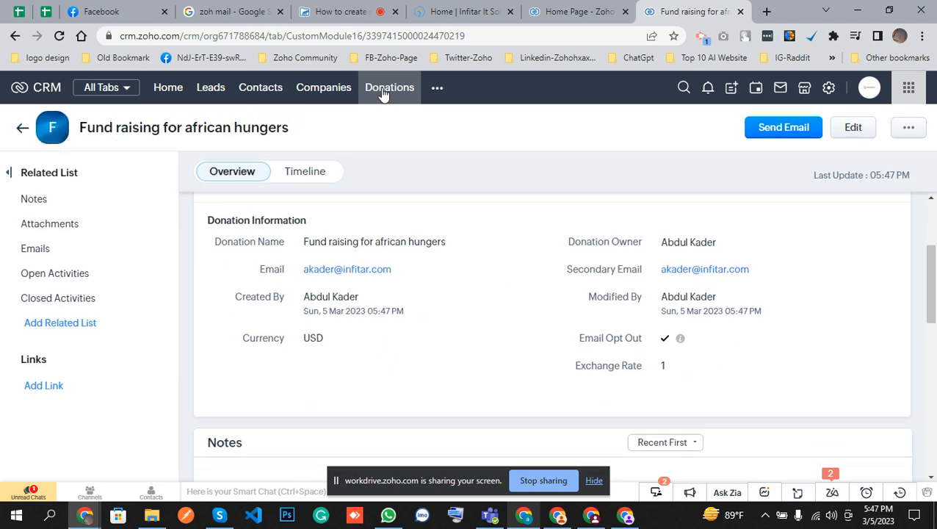
pyautogui.click(383, 93)
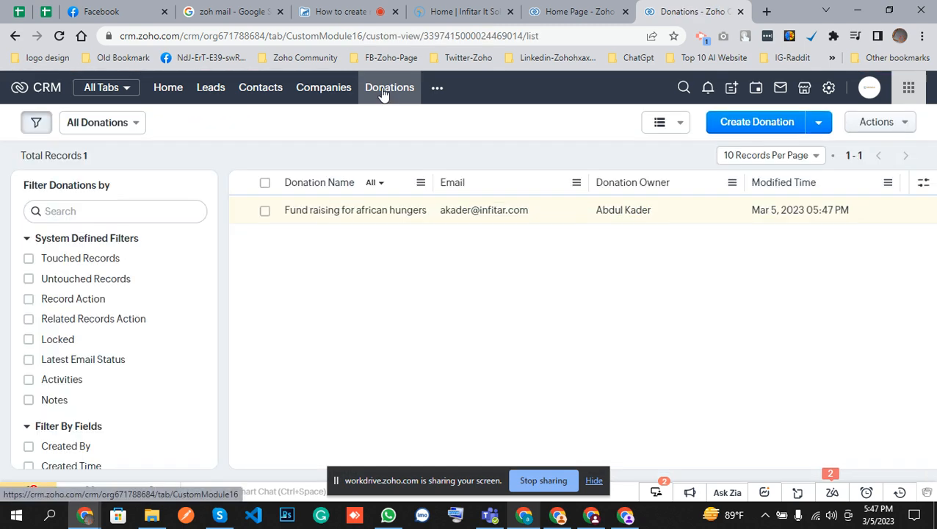